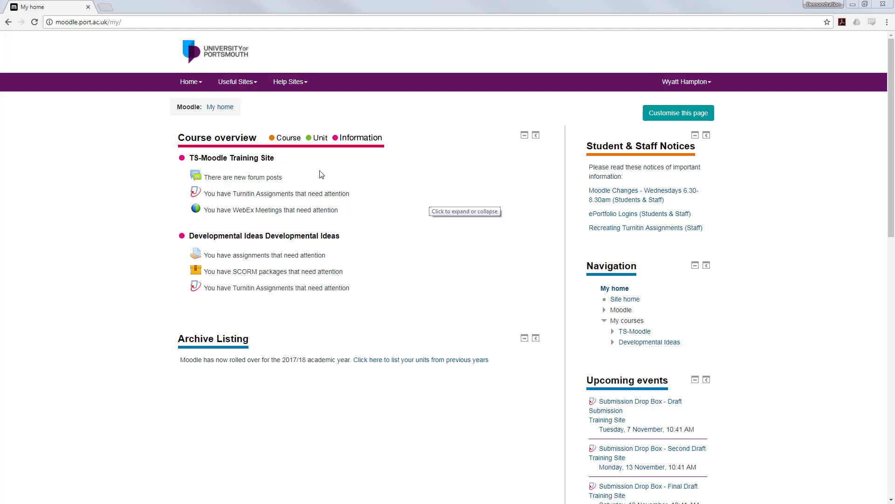
# Open the Submission Drop Box assignment in the TS-Moodle Training Site course
pyautogui.click(256, 158)
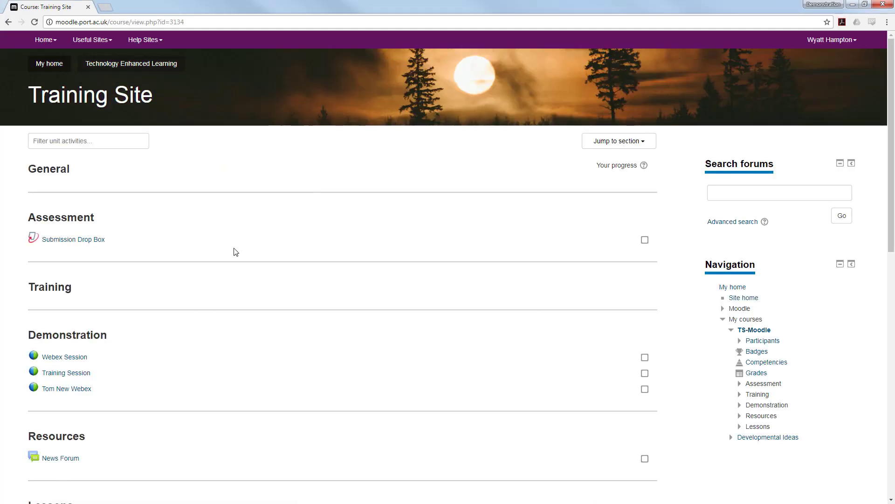
pyautogui.click(96, 242)
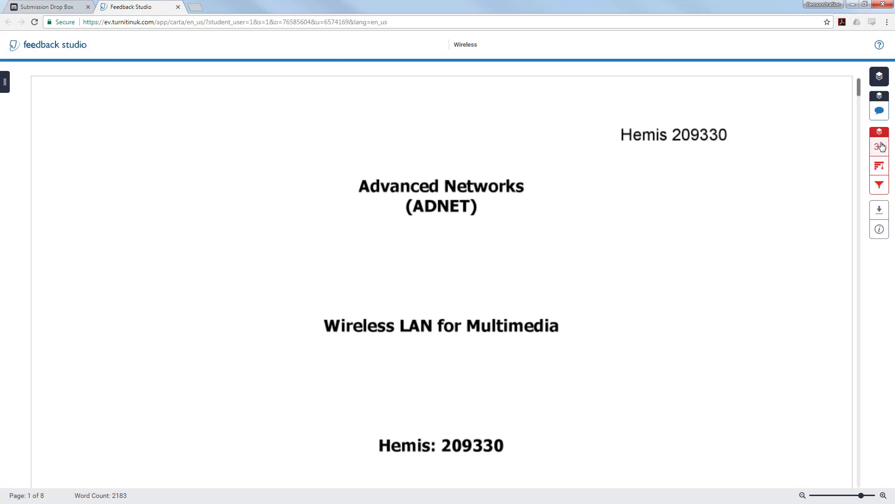
pyautogui.click(880, 147)
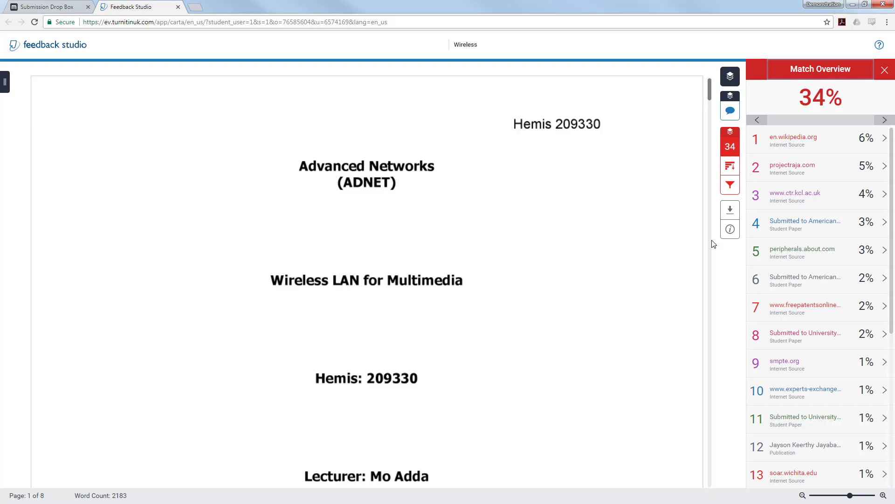
pyautogui.scroll(-2, 799, 221)
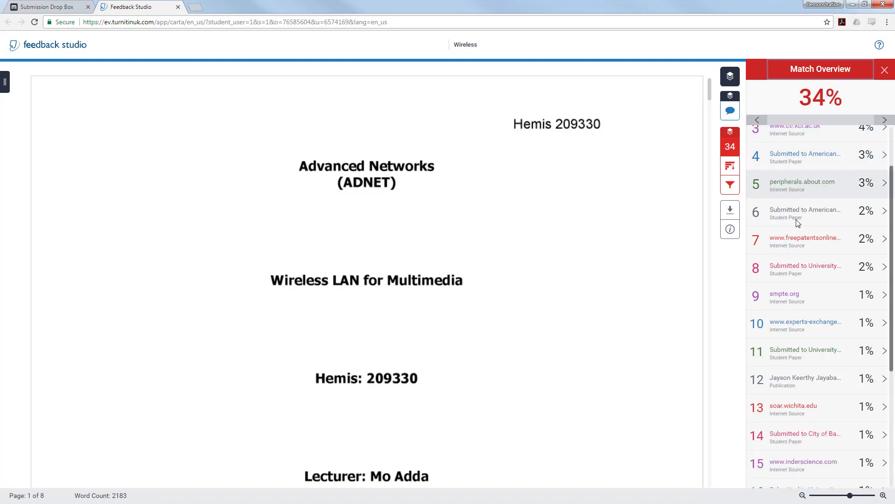
pyautogui.scroll(-10, 599, 185)
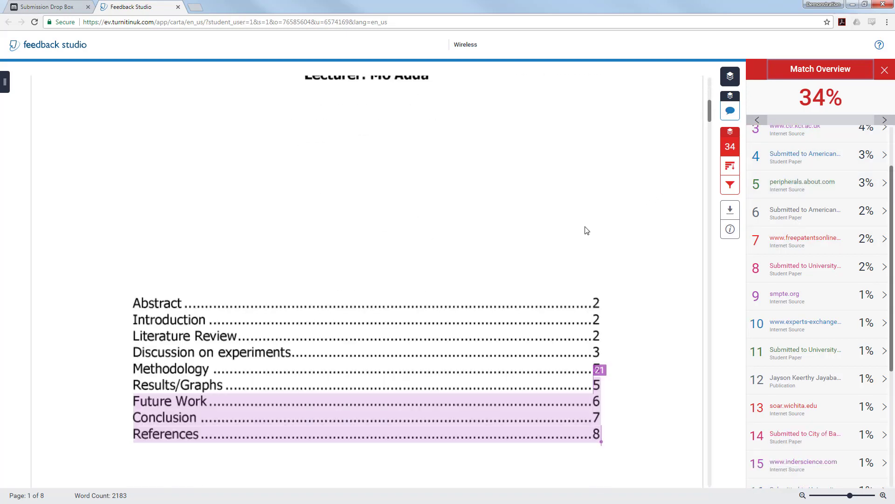
pyautogui.scroll(-15, 586, 230)
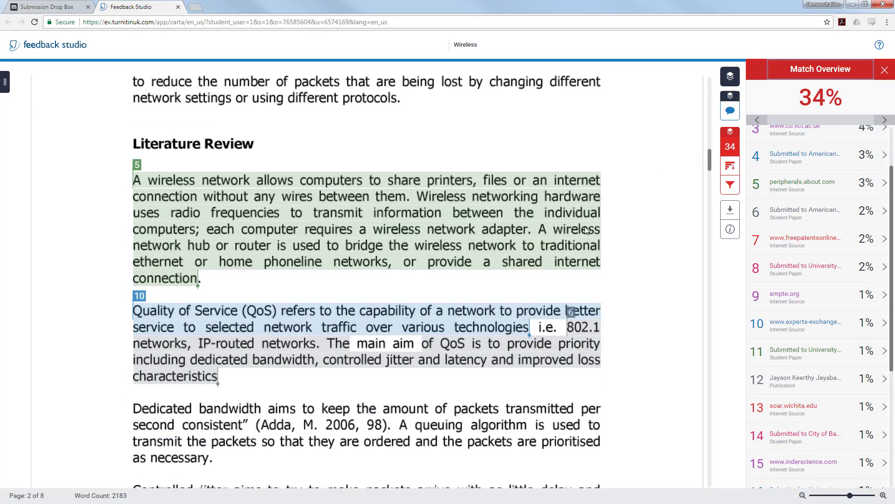
pyautogui.scroll(-14, 585, 225)
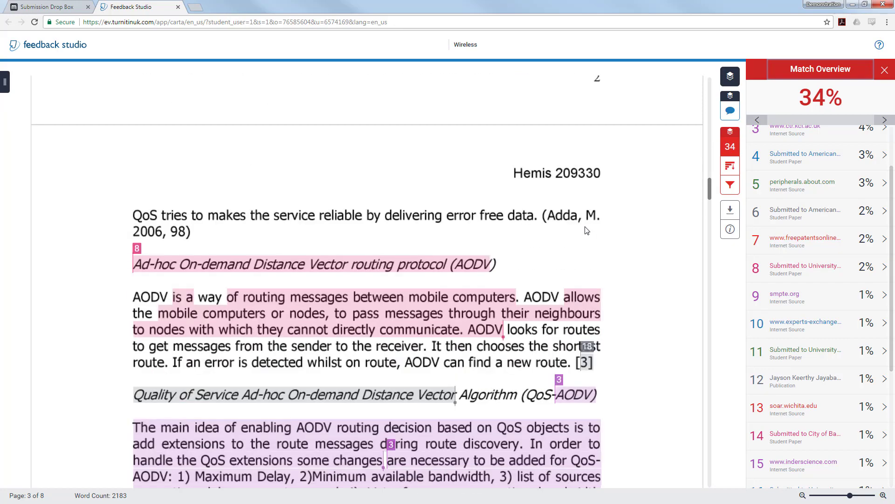
pyautogui.scroll(-6, 585, 226)
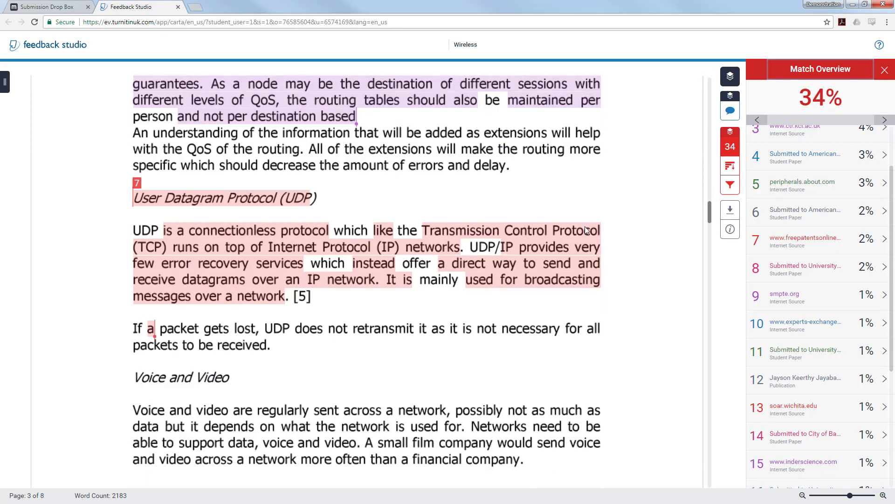
pyautogui.scroll(2, 844, 302)
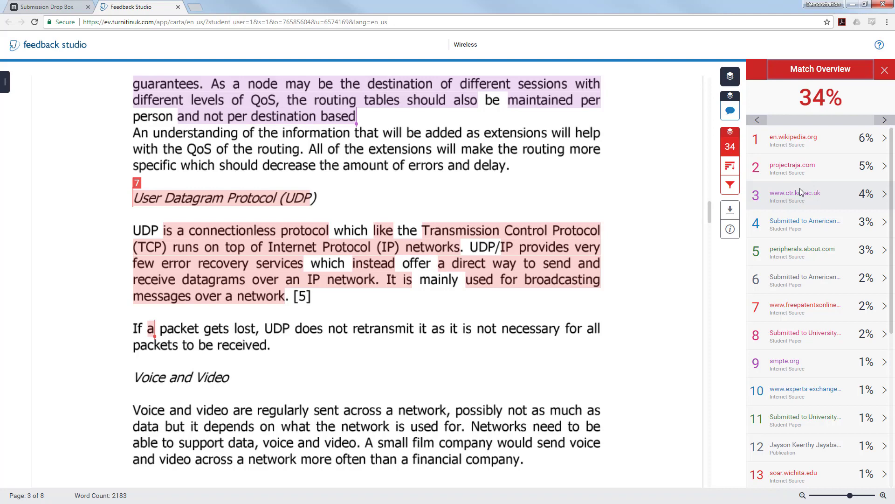
pyautogui.scroll(-4, 639, 205)
pyautogui.scroll(-8, 639, 207)
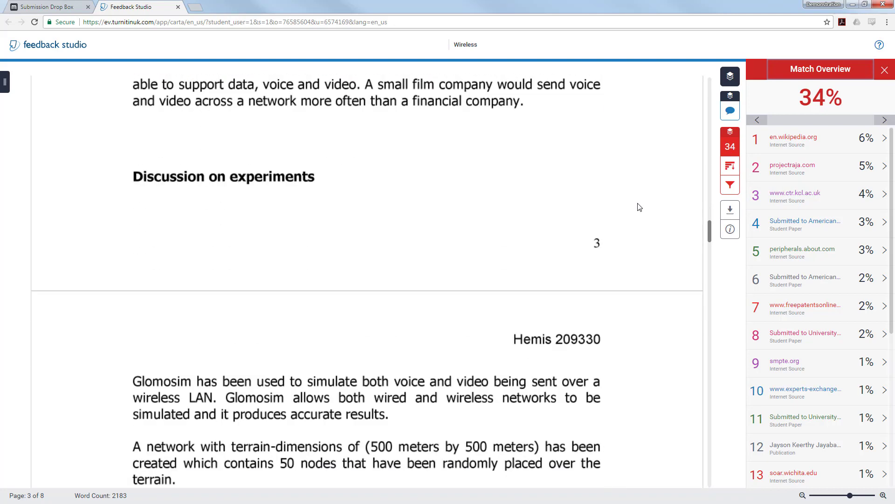
pyautogui.scroll(-2, 640, 207)
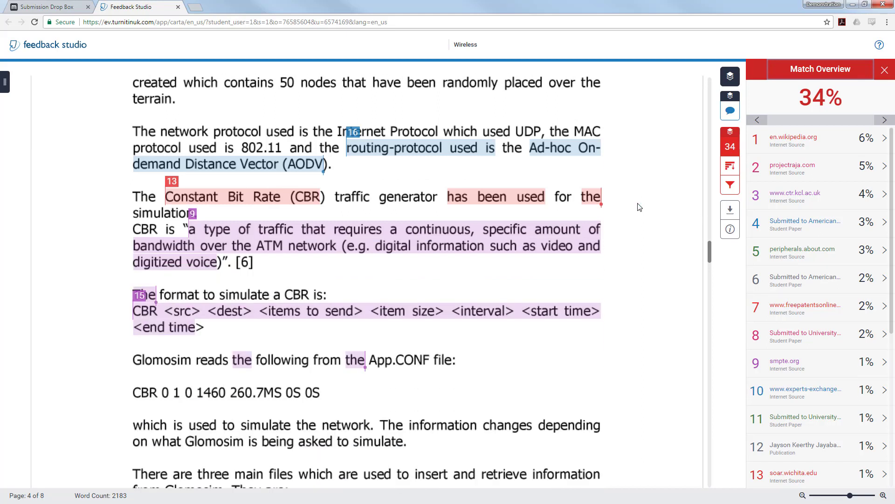
# Apply the Exclude Quotes and Exclude Bibliography filters to the Wireless paper's report
pyautogui.click(727, 186)
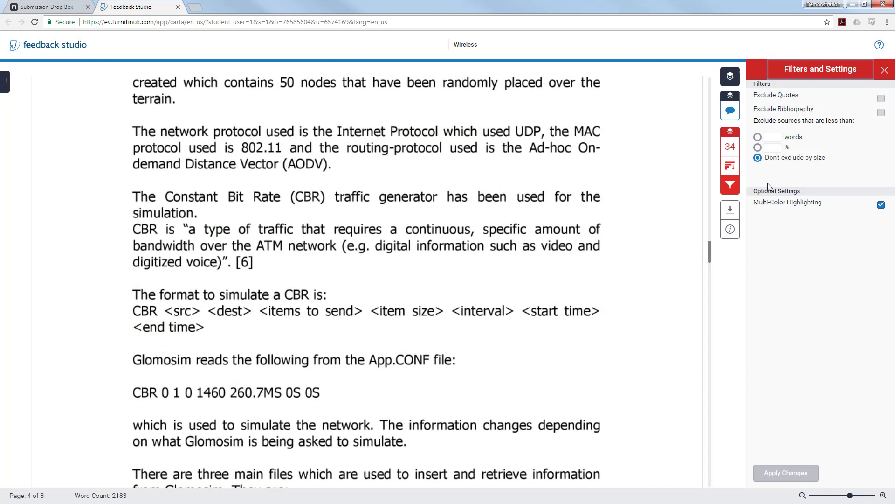
pyautogui.click(881, 99)
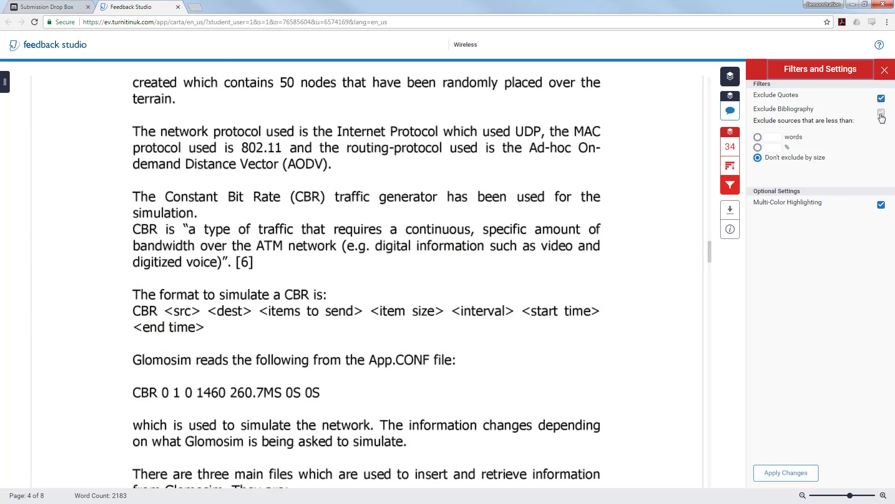
pyautogui.click(882, 114)
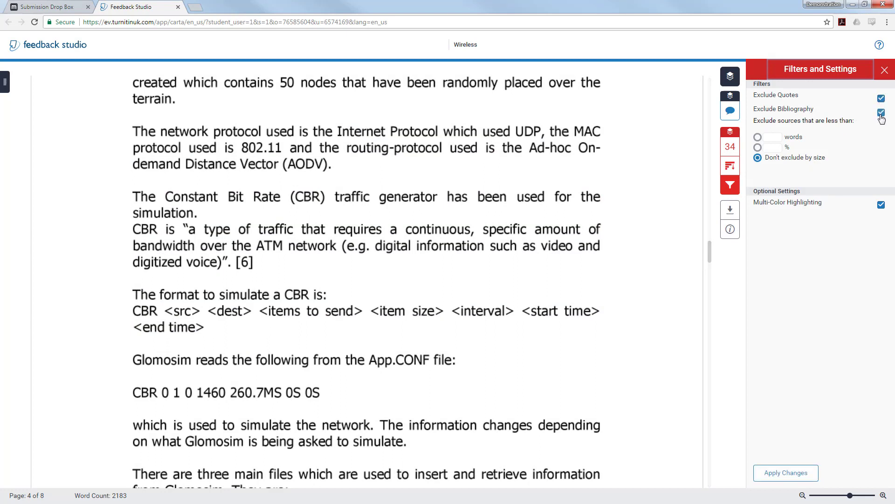
pyautogui.click(774, 473)
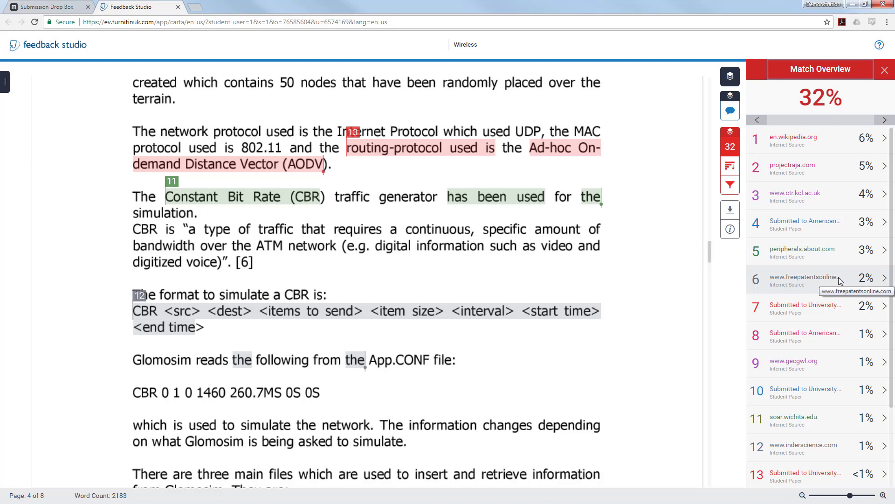
pyautogui.scroll(-1, 827, 290)
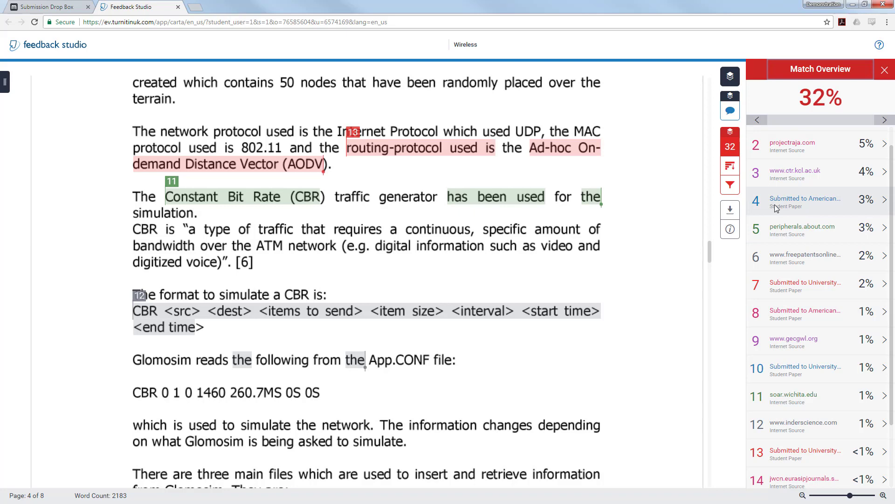
# Exclude sources smaller than 2% from the report
pyautogui.click(731, 186)
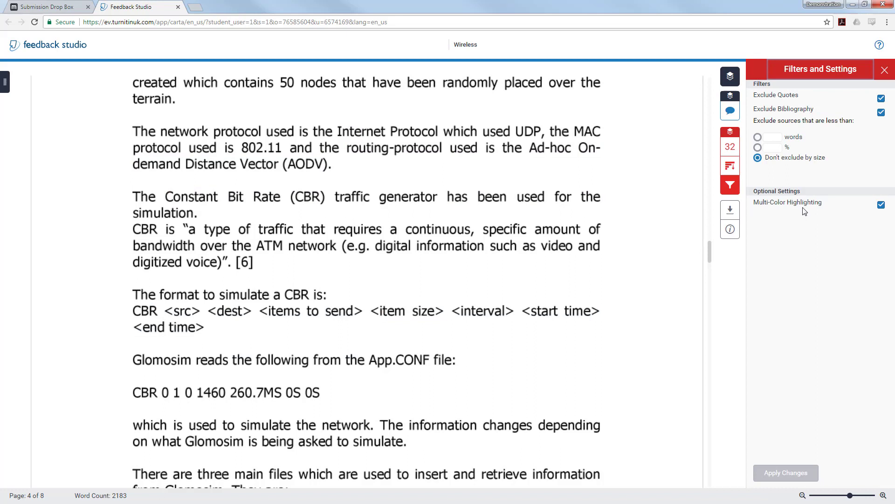
pyautogui.click(775, 149)
pyautogui.doubleClick(776, 148)
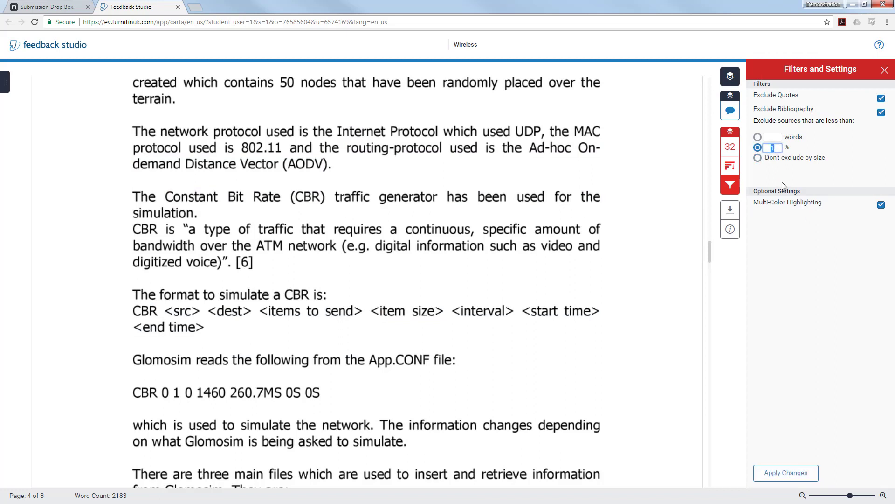
pyautogui.write('2')
pyautogui.press('BackSpace')
pyautogui.press('Tab')
pyautogui.click(757, 148)
pyautogui.write('2')
pyautogui.click(782, 473)
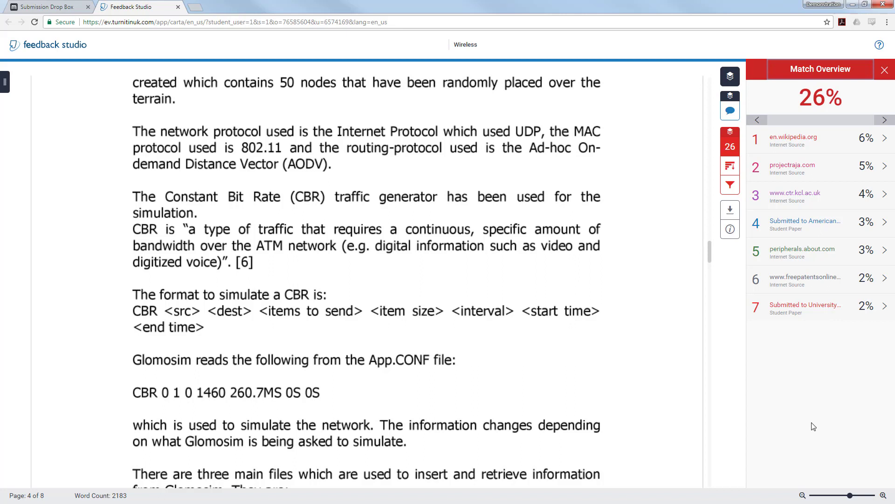
# Raise the small-source exclusion threshold to 3% and apply it
pyautogui.click(731, 190)
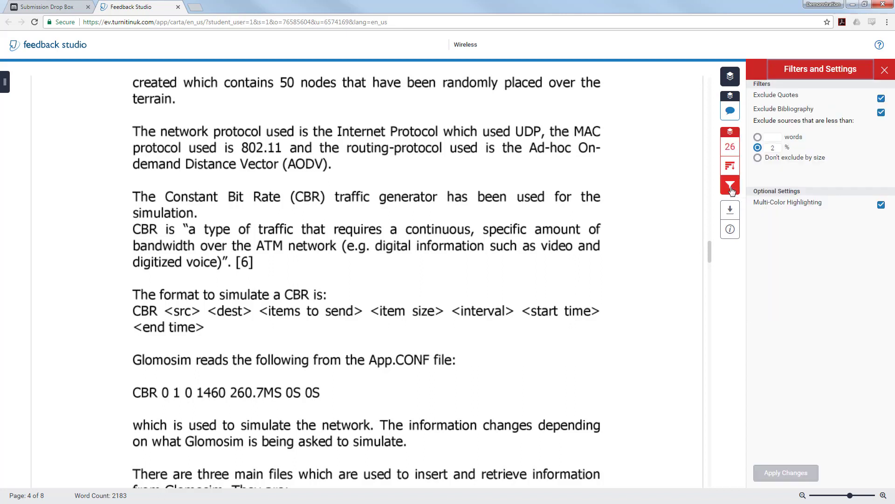
pyautogui.click(779, 149)
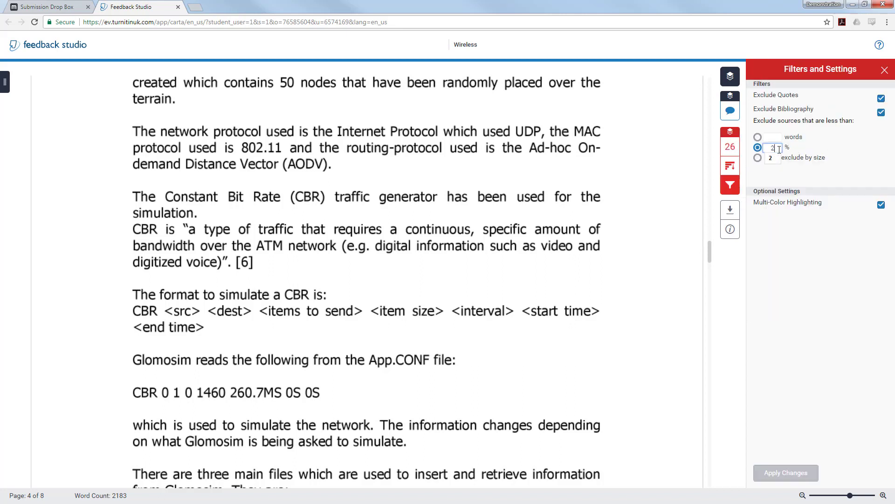
pyautogui.press('BackSpace')
pyautogui.write('1')
pyautogui.click(755, 148)
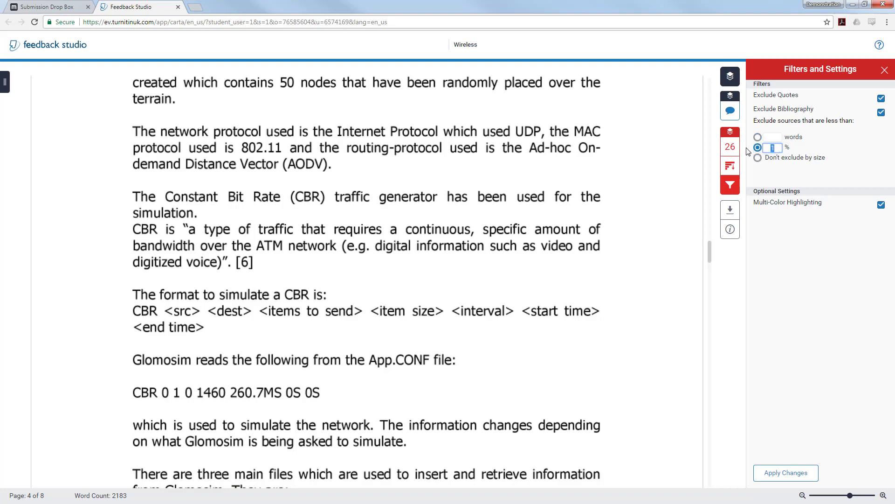
pyautogui.write('3')
pyautogui.press('Tab')
pyautogui.click(797, 474)
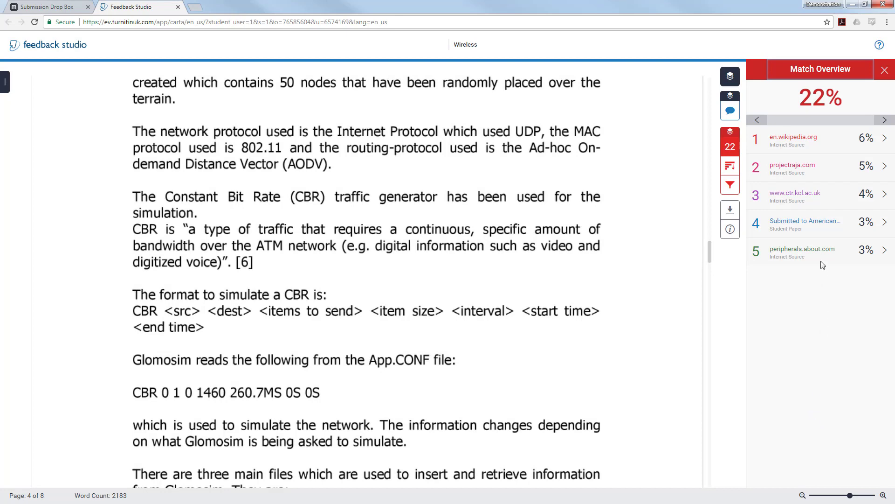
# Review peripherals.about.com's full source text and the Colorado student-paper source, then close the breakdown
pyautogui.click(885, 252)
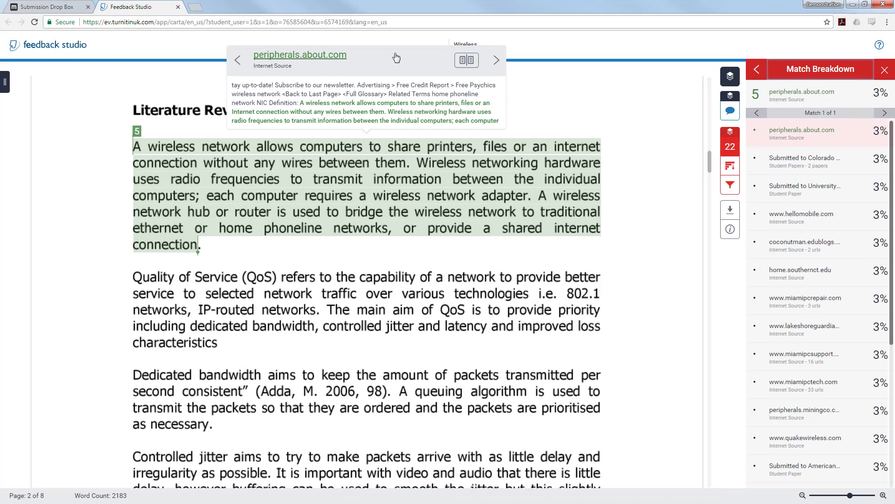
pyautogui.click(466, 60)
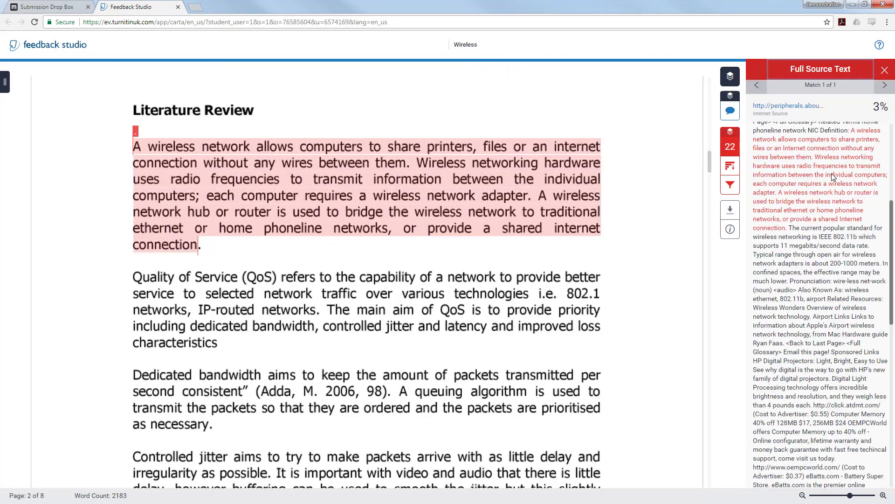
pyautogui.scroll(3, 835, 216)
pyautogui.scroll(-2, 837, 221)
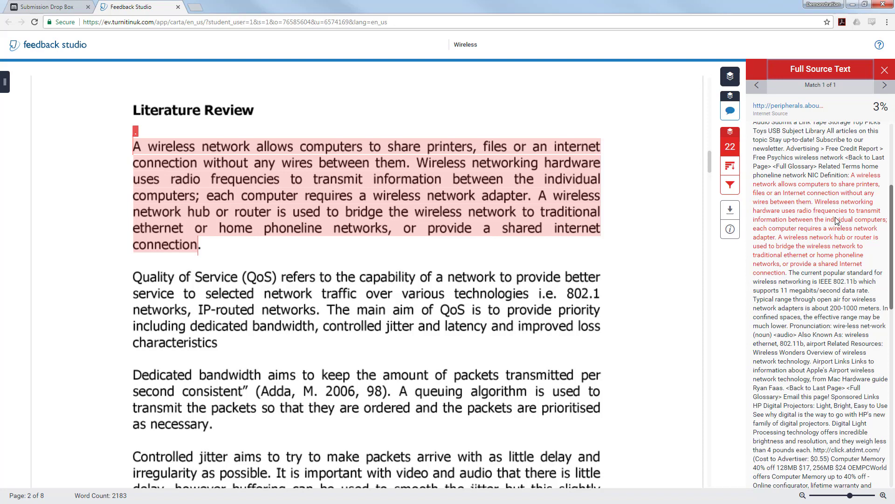
pyautogui.scroll(-2, 835, 221)
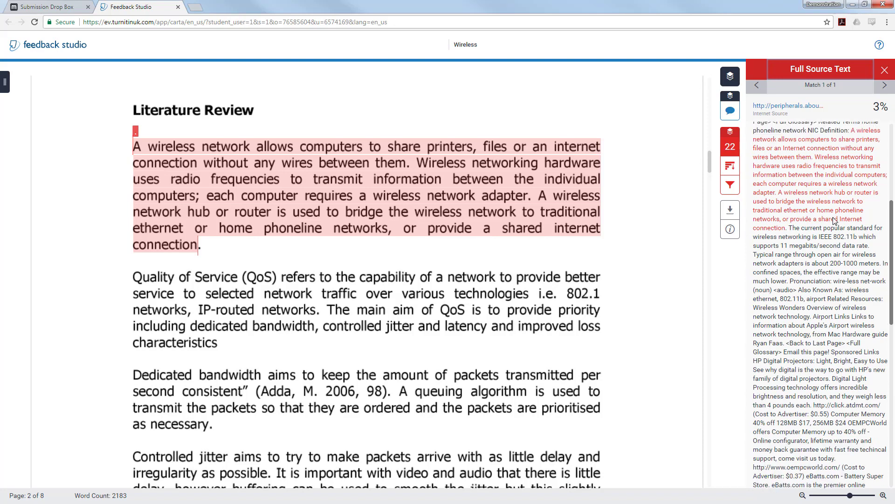
pyautogui.click(885, 71)
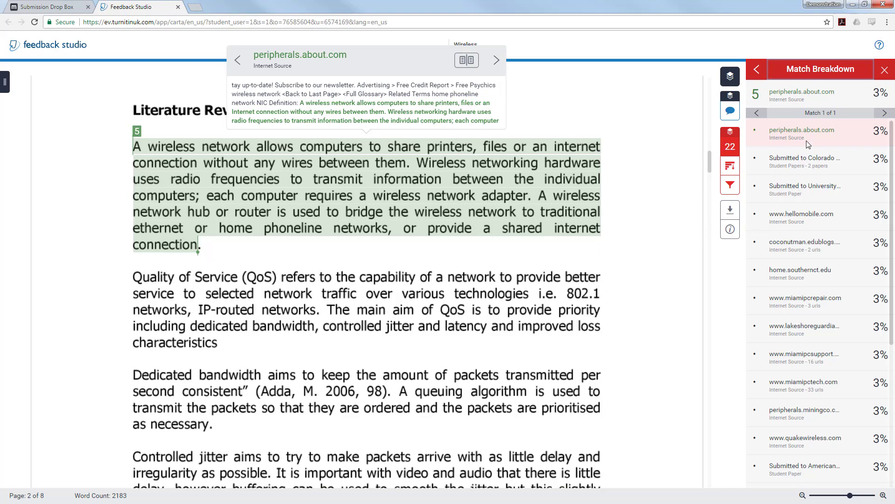
pyautogui.click(810, 164)
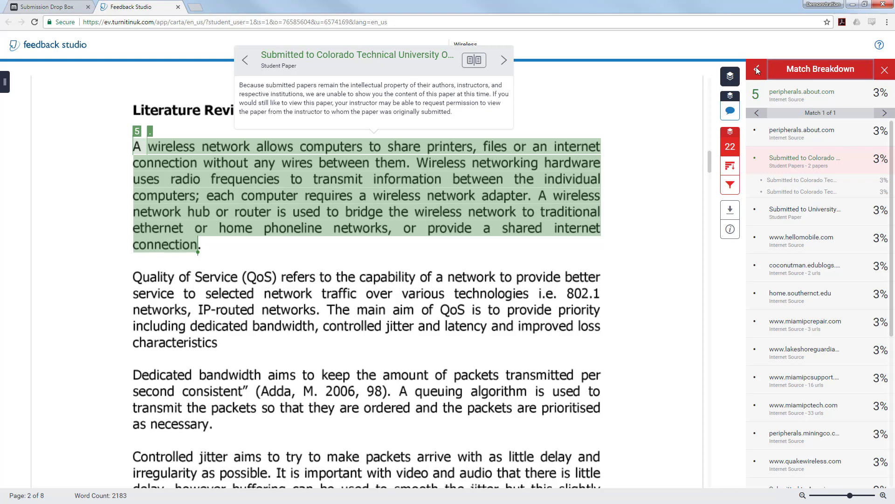
pyautogui.click(885, 70)
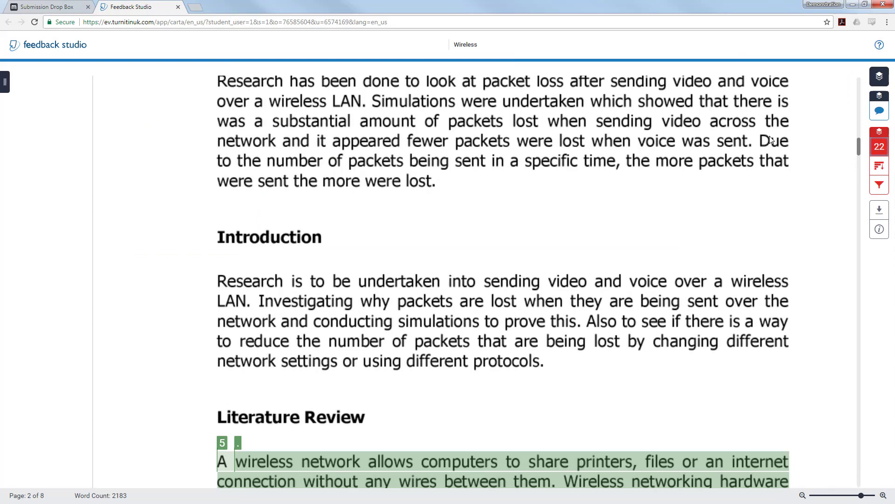
# Browse the All Sources list, then return to the 22% Match Overview
pyautogui.click(879, 173)
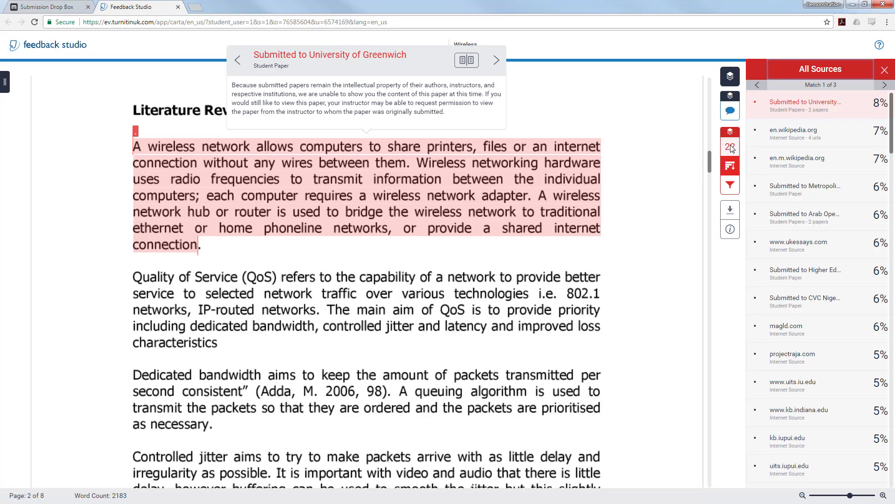
pyautogui.click(731, 146)
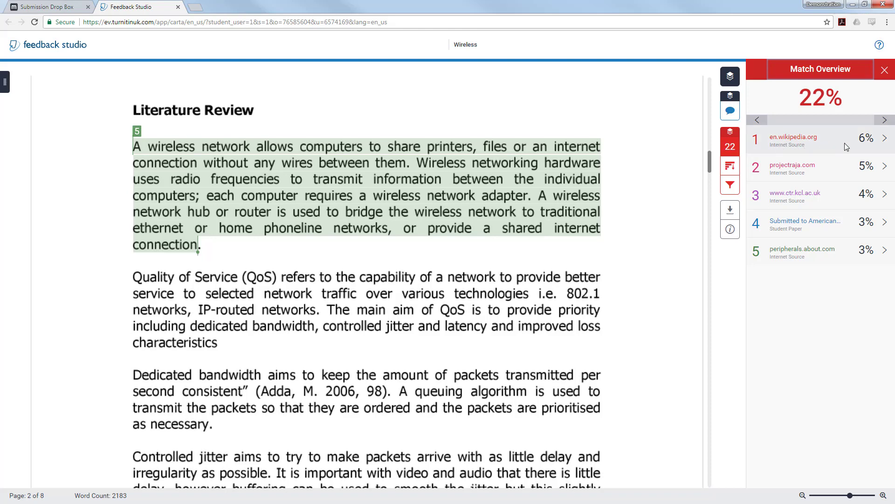
# Scroll through the en.wikipedia.org highlighted passage on page 7, then go back to Match Overview
pyautogui.click(886, 141)
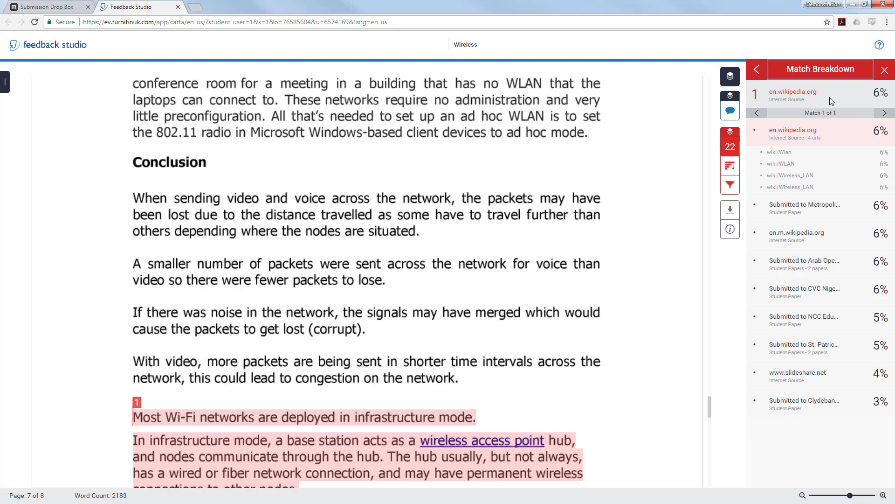
pyautogui.scroll(-2, 609, 228)
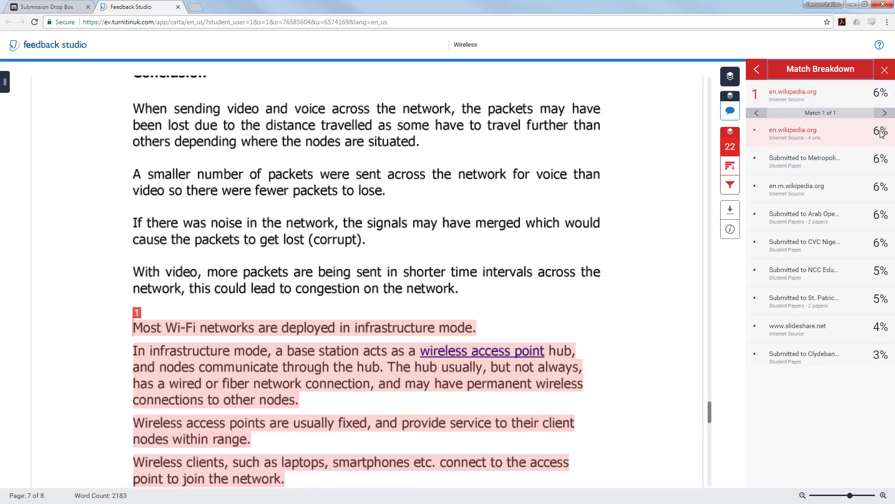
pyautogui.scroll(-3, 334, 326)
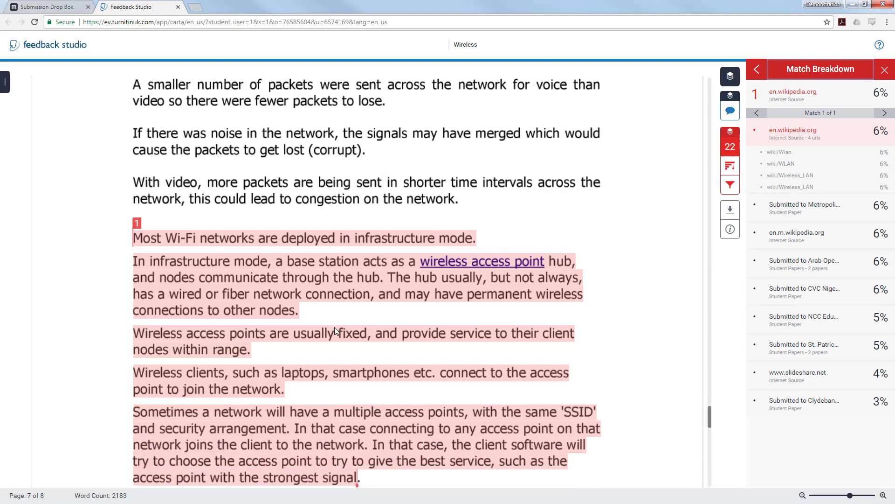
pyautogui.click(337, 331)
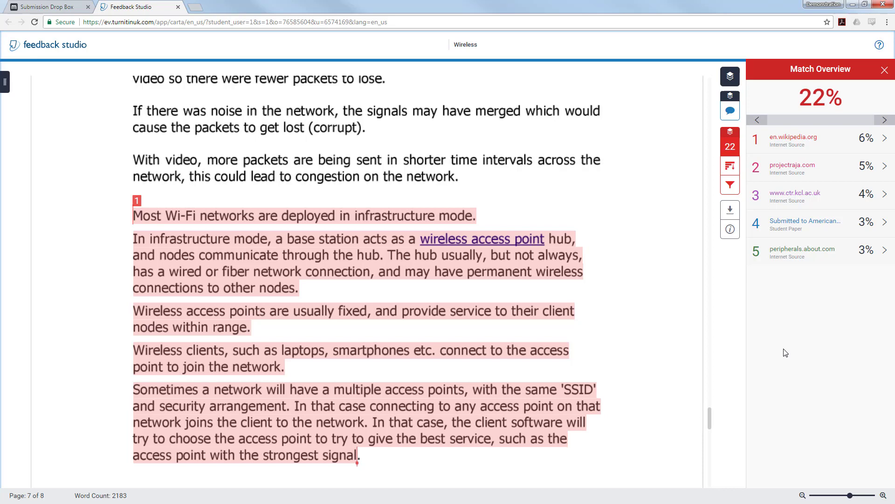
# Open the 3% American Public University student-paper breakdown and dismiss its source popup
pyautogui.click(886, 224)
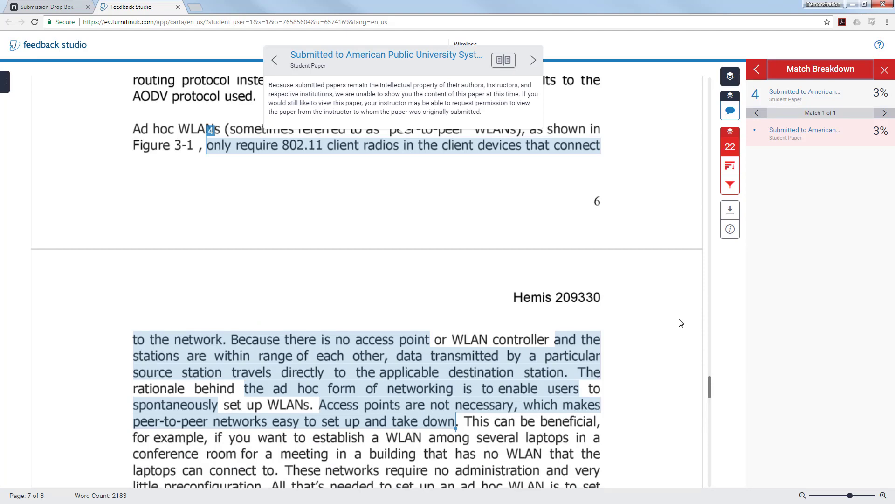
pyautogui.click(843, 132)
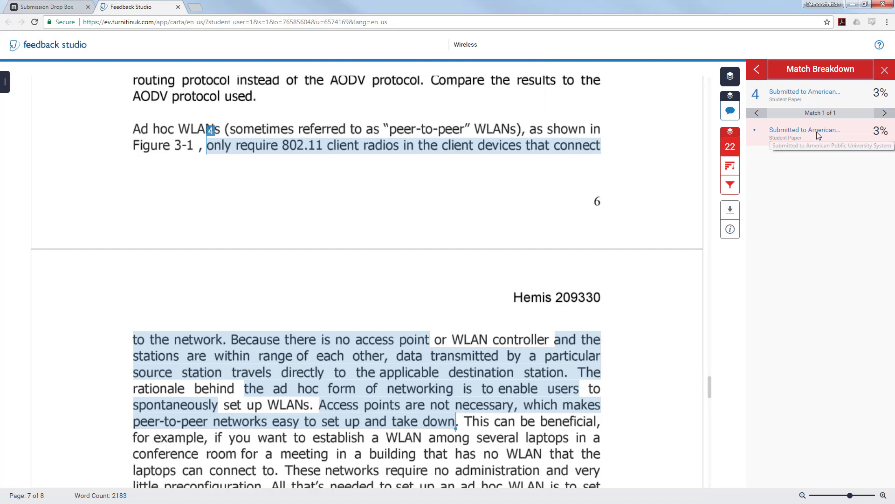